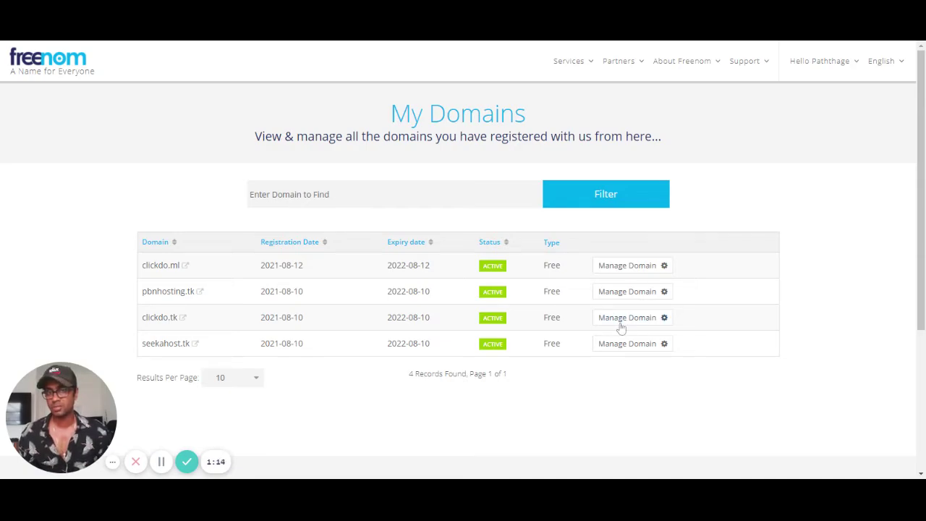
# Open clickdo.tk's Freenom management page and copy the domain name clickdo.tk
pyautogui.click(620, 325)
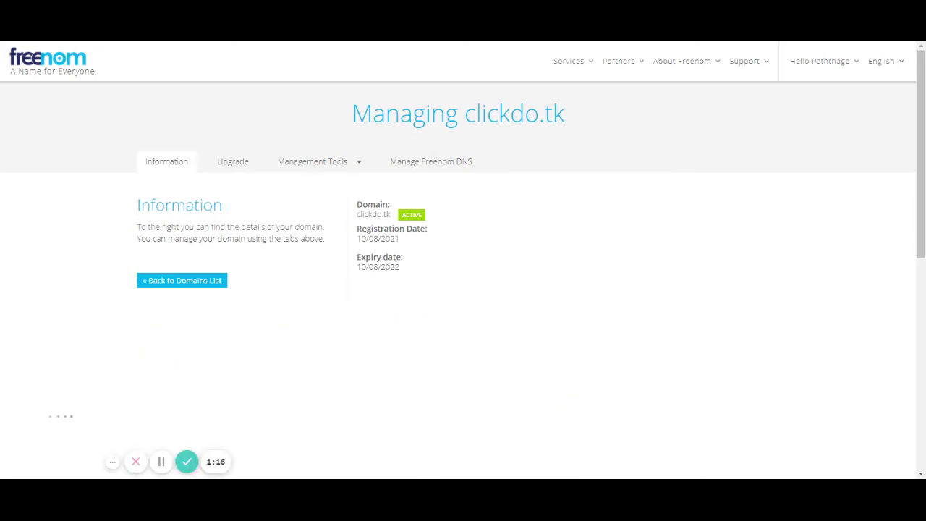
pyautogui.moveTo(463, 113); pyautogui.dragTo(573, 116)
pyautogui.hotkey('ctrl', 'c')
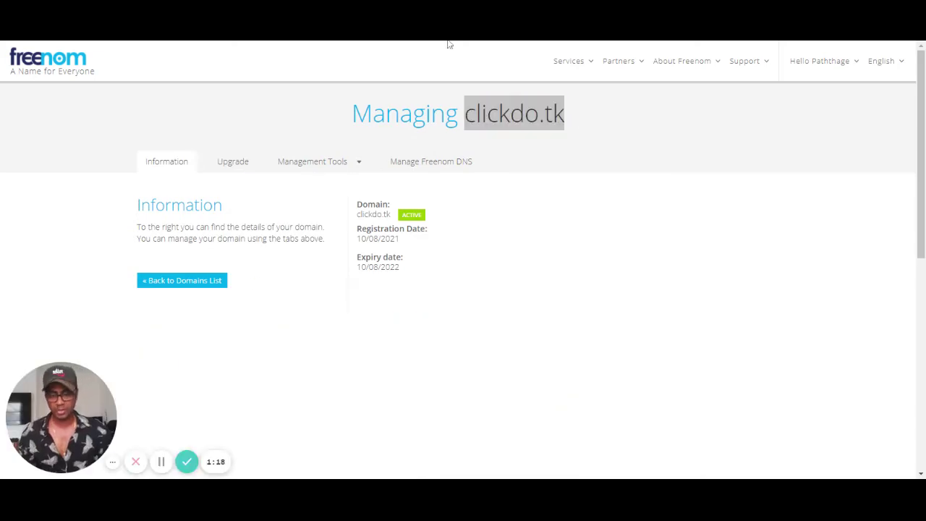
pyautogui.hotkey('ctrl', 'Tab')
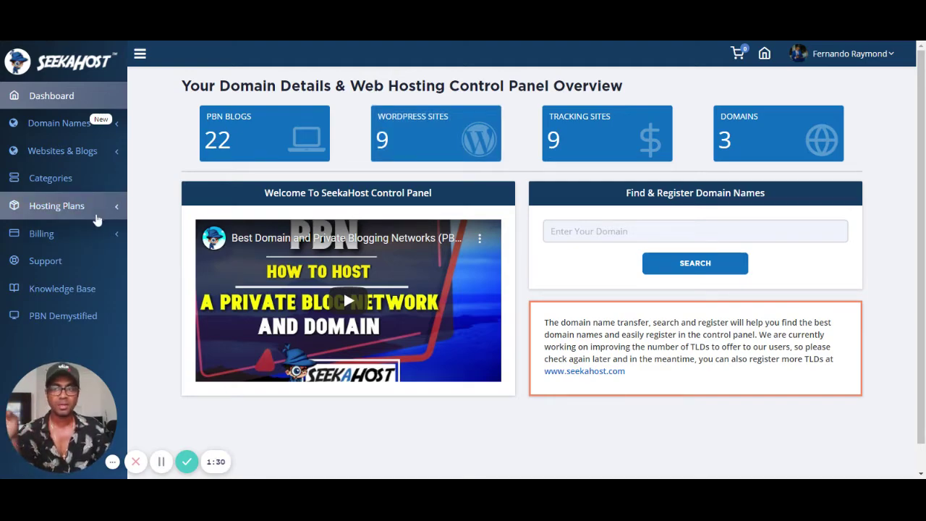
pyautogui.click(71, 209)
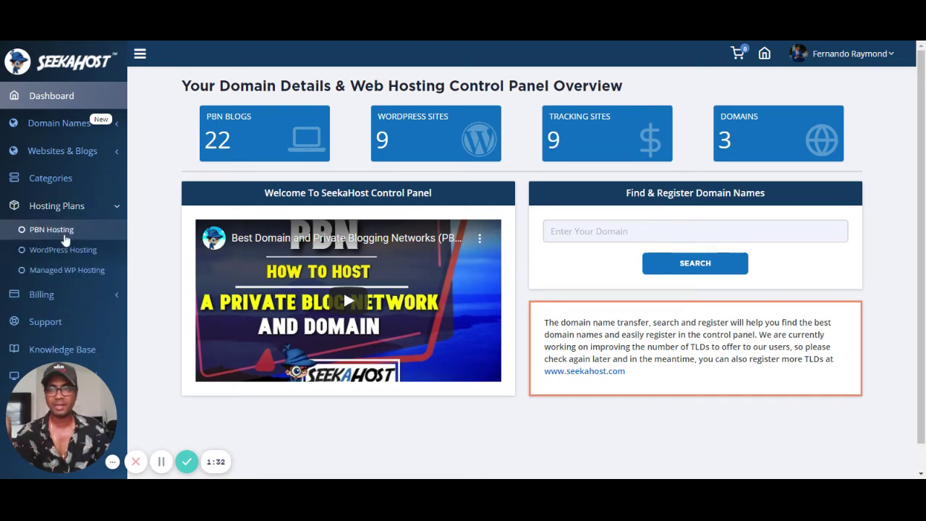
pyautogui.click(64, 251)
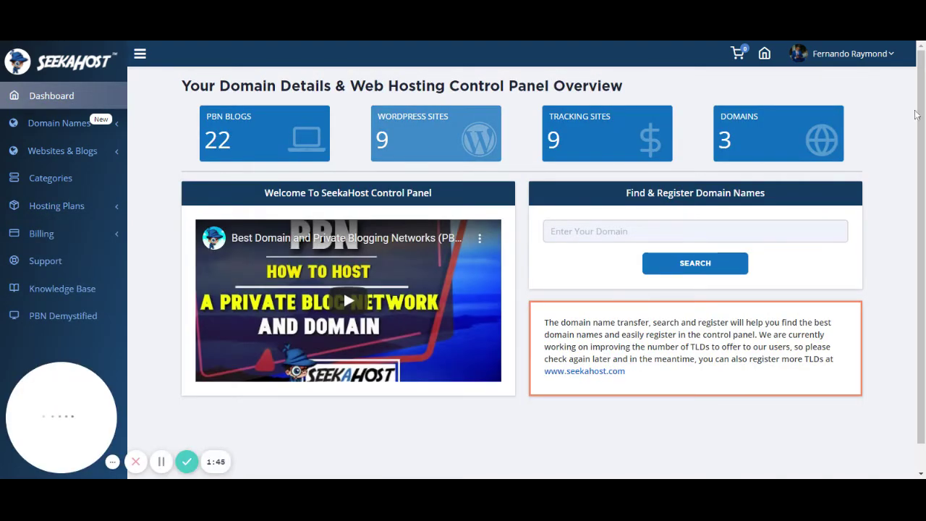
# Fill a new WordPress site form with clickdo.tk as domain and blog title, on the Growth subscription
pyautogui.click(419, 139)
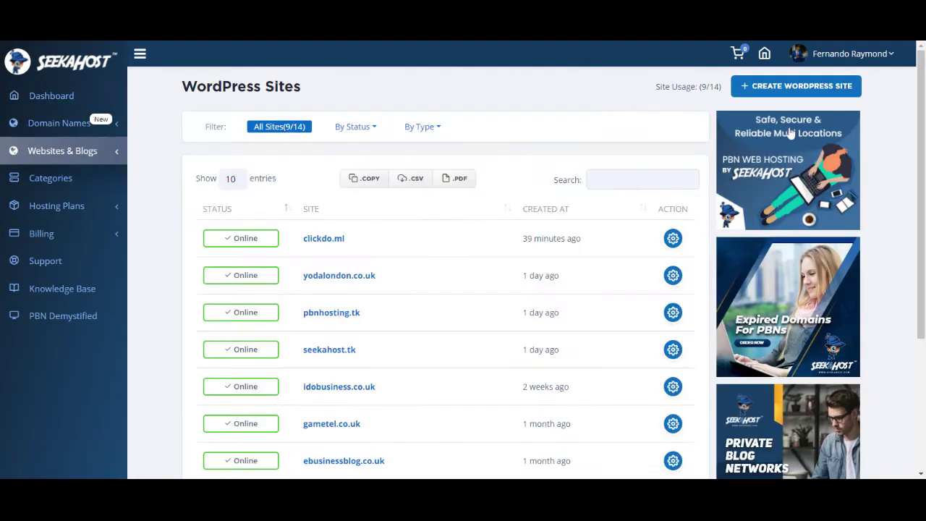
pyautogui.click(793, 88)
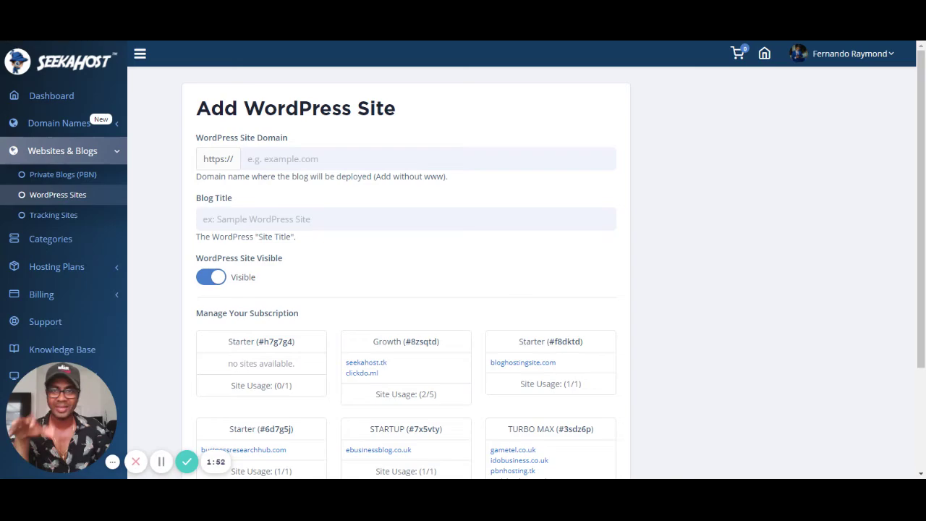
pyautogui.click(418, 153)
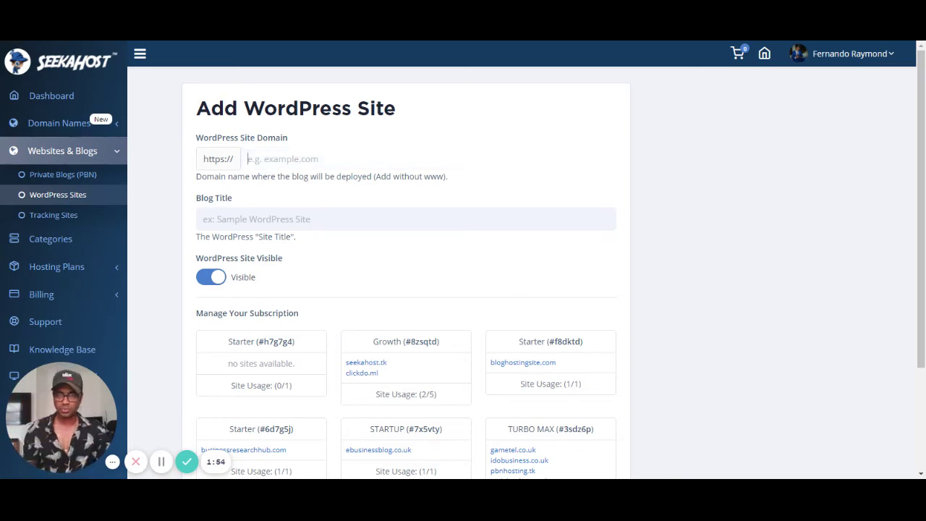
pyautogui.write('clickdo.tk')
pyautogui.press('Tab')
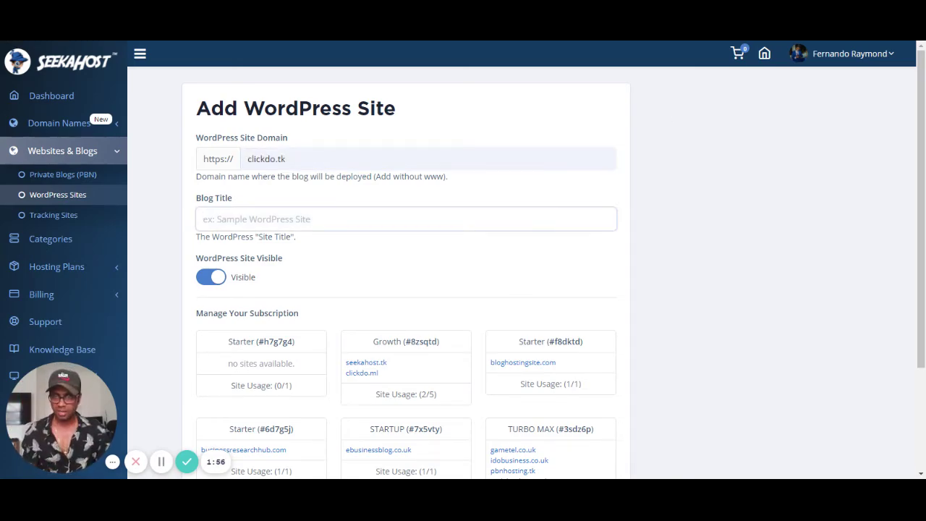
pyautogui.hotkey('ctrl', 'v')
pyautogui.scroll(-3, 165, 330)
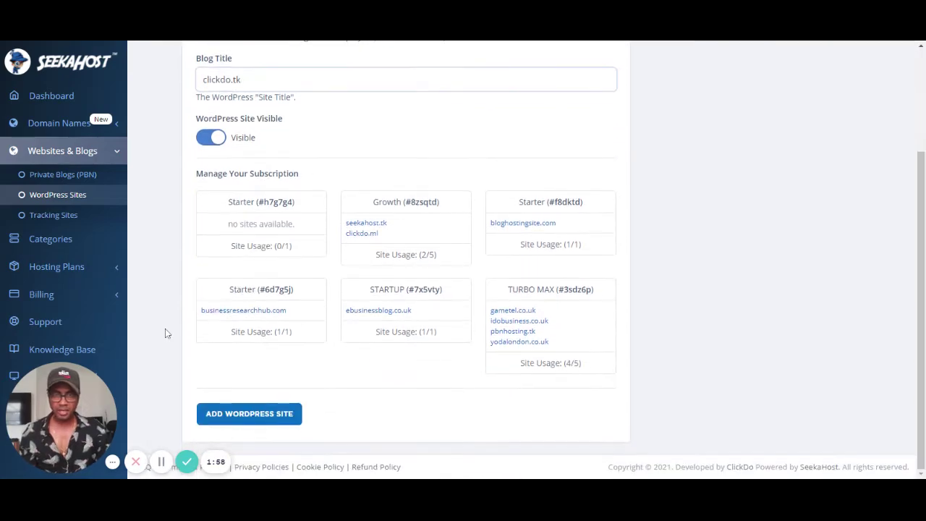
pyautogui.click(436, 228)
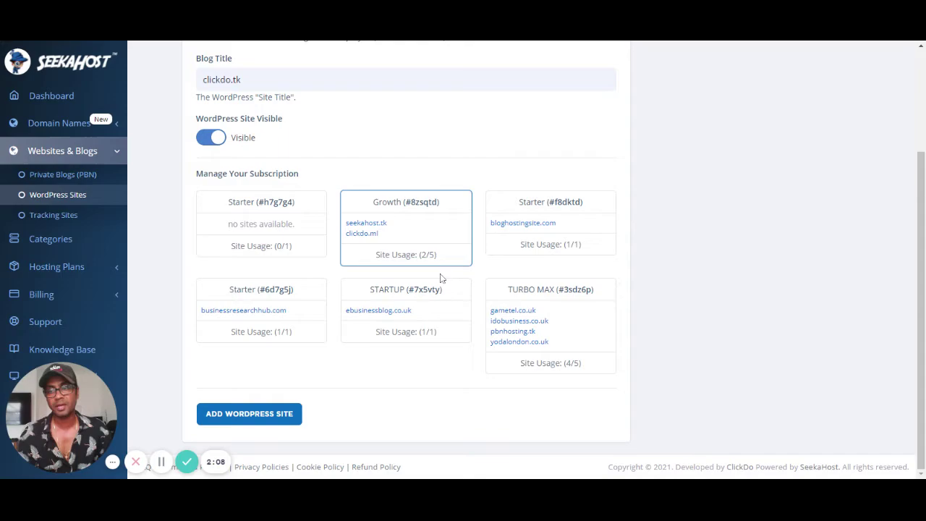
# Submit the clickdo.tk WordPress site and wait until it is listed as Online
pyautogui.click(238, 424)
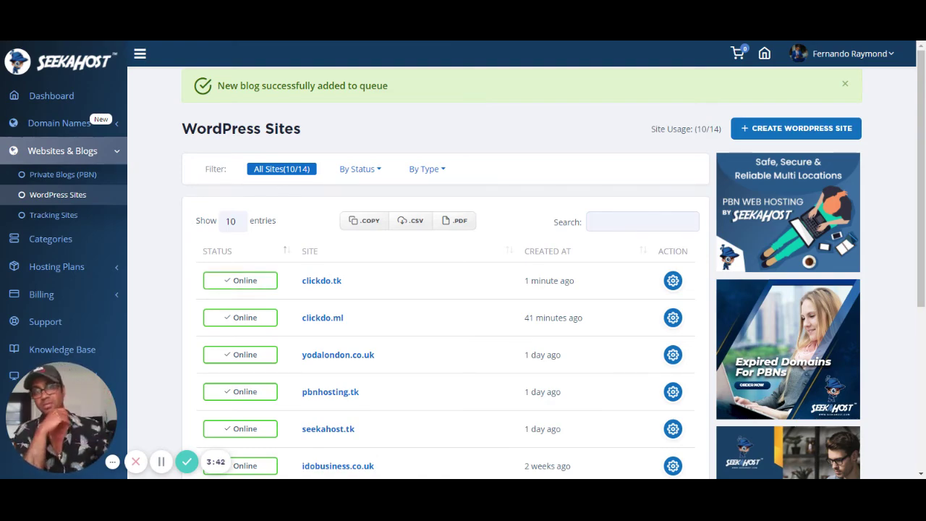
# Open clickdo.tk's site details and copy the first nameserver, ns1.seekaappcontrol.com
pyautogui.click(672, 282)
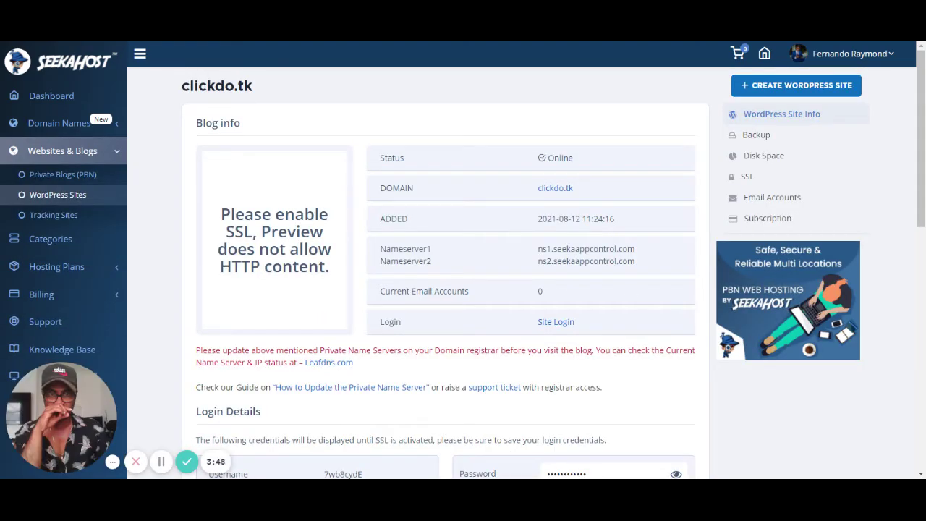
pyautogui.moveTo(537, 254); pyautogui.dragTo(641, 254)
pyautogui.hotkey('ctrl', 'c')
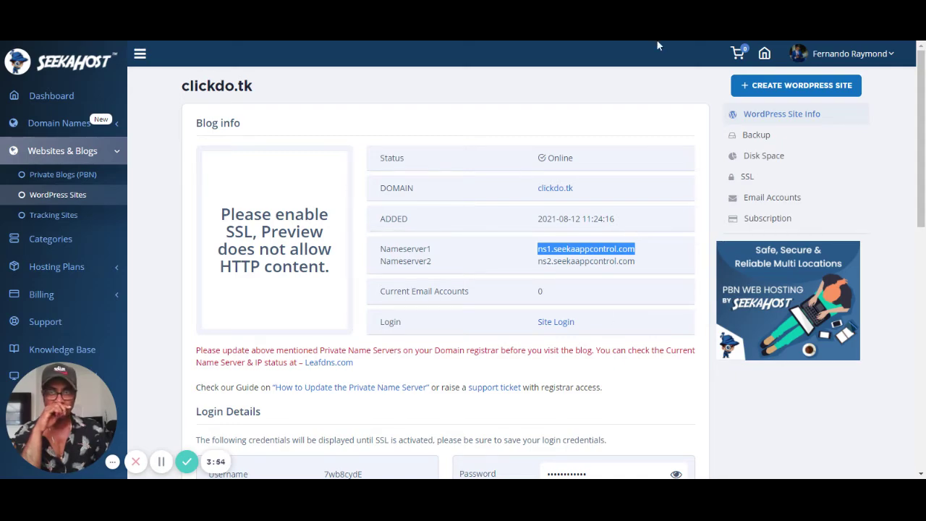
pyautogui.hotkey('alt', 'Tab')
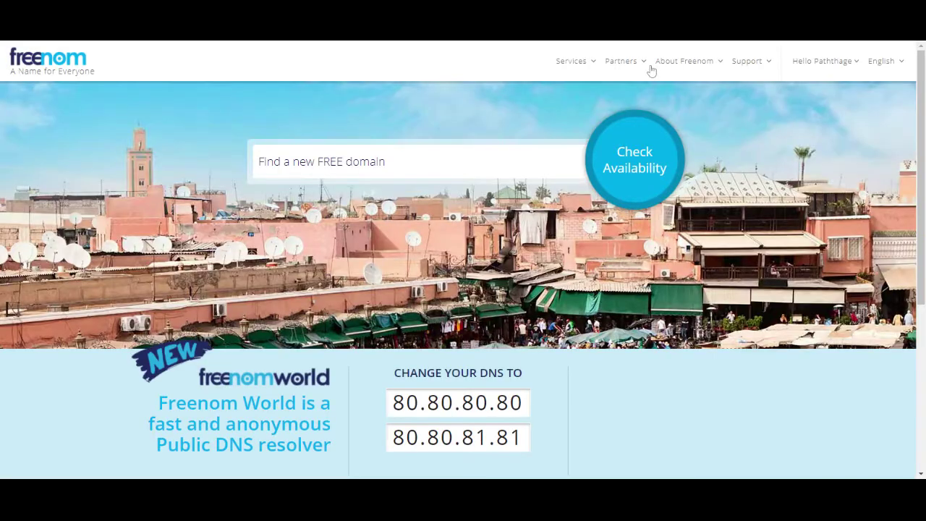
# Go to the Nameservers settings for clickdo.tk under My Domains in Freenom
pyautogui.click(579, 63)
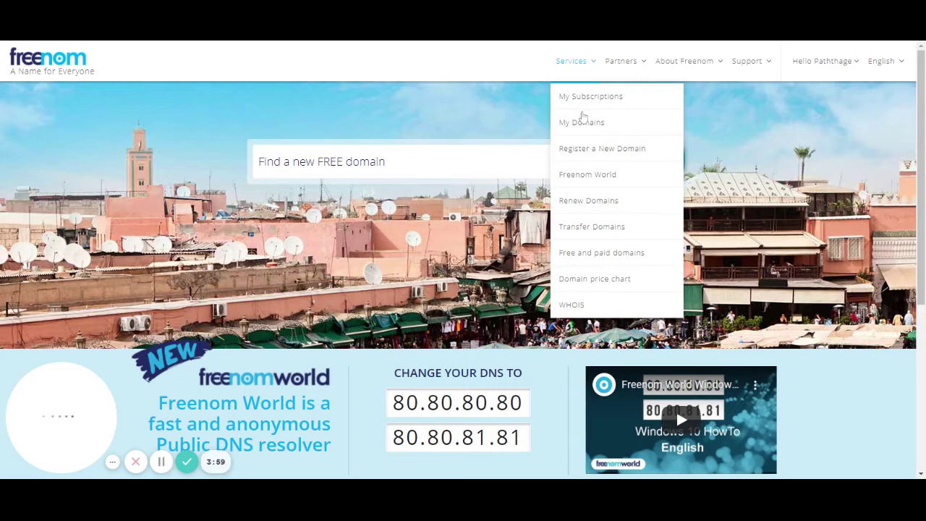
pyautogui.click(581, 122)
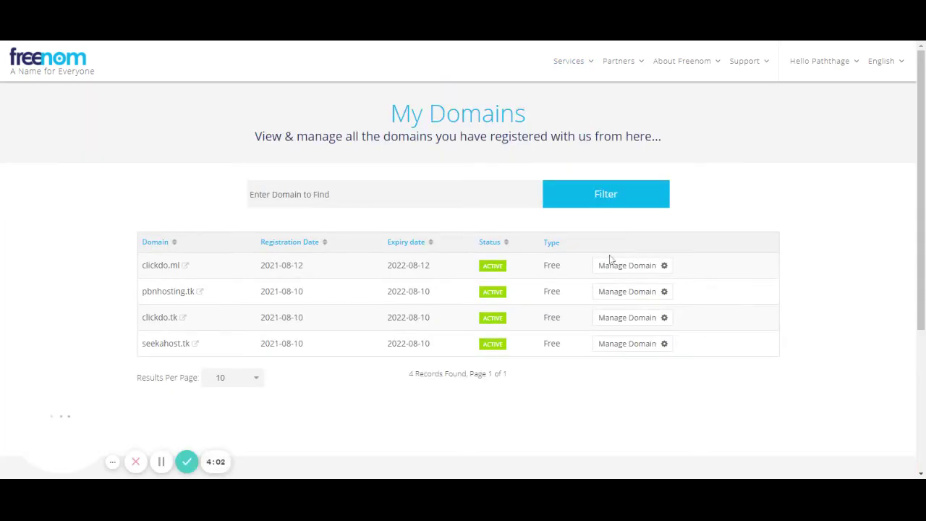
pyautogui.click(626, 318)
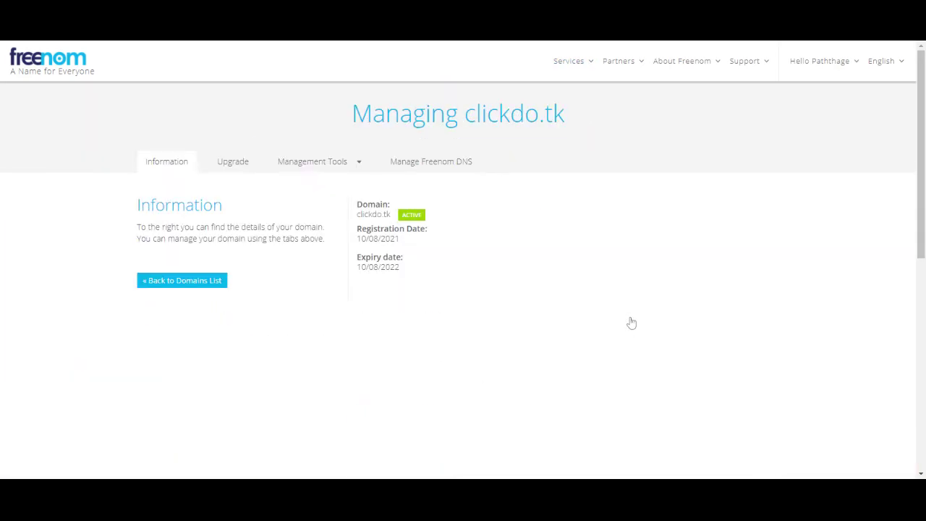
pyautogui.click(355, 166)
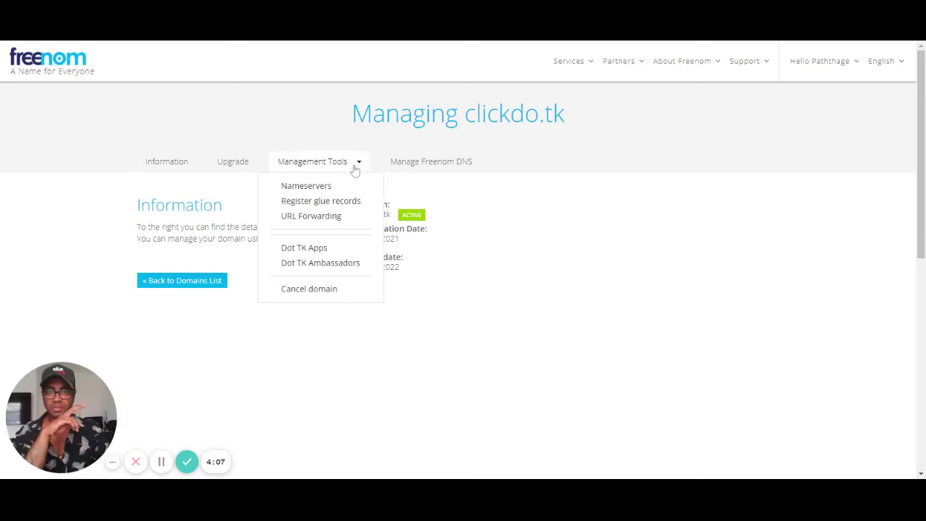
pyautogui.click(304, 184)
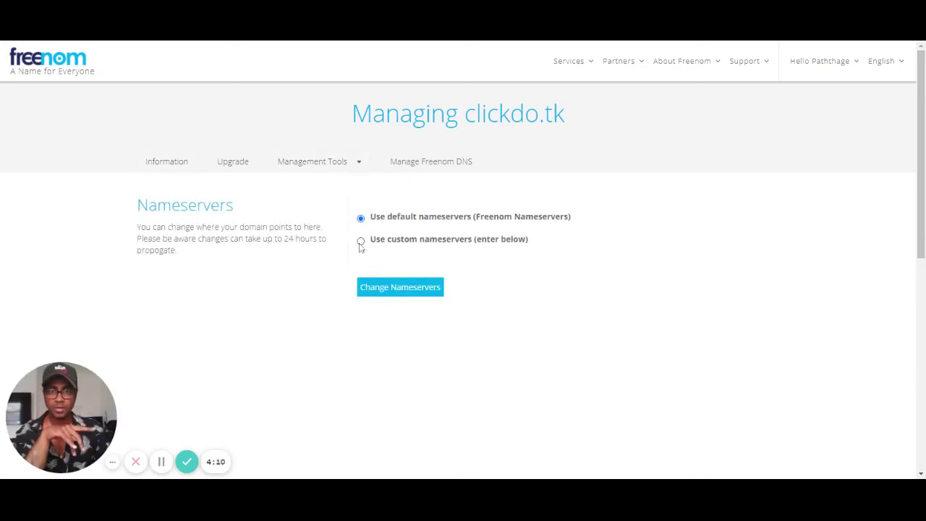
# Set custom nameservers ns1.seekaappcontrol.com and ns2.seekaappcontrol.com and save the change
pyautogui.click(361, 240)
pyautogui.click(394, 290)
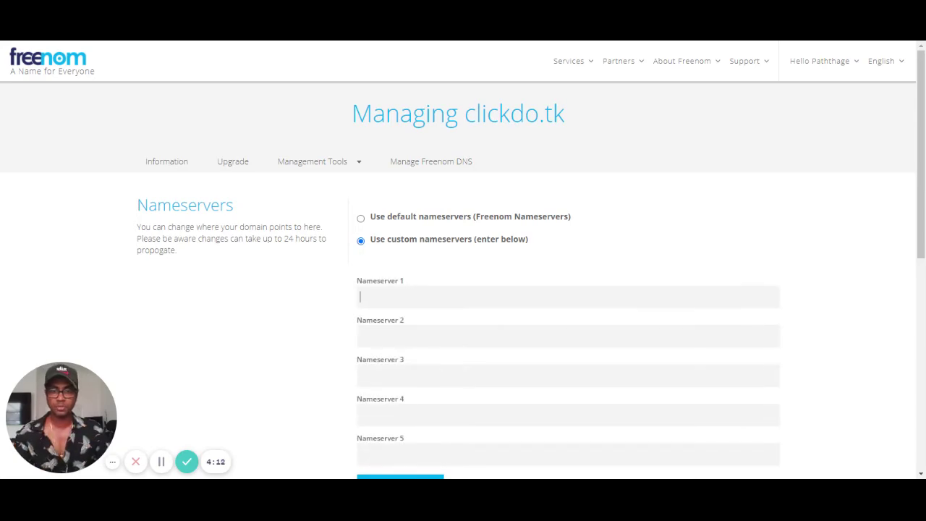
pyautogui.hotkey('ctrl', 'v')
pyautogui.click(394, 336)
pyautogui.hotkey('ctrl', 'v')
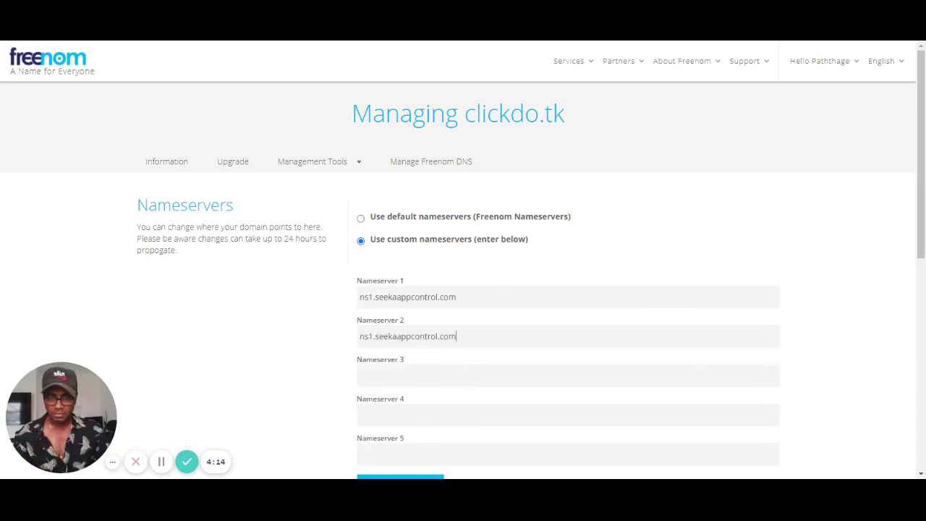
pyautogui.click(373, 336)
pyautogui.press('BackSpace')
pyautogui.write('2')
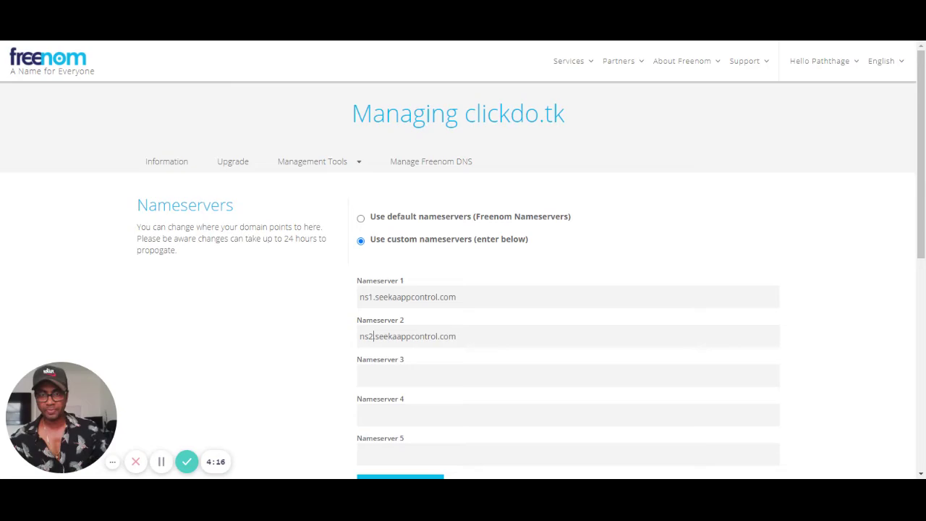
pyautogui.scroll(-3, 309, 350)
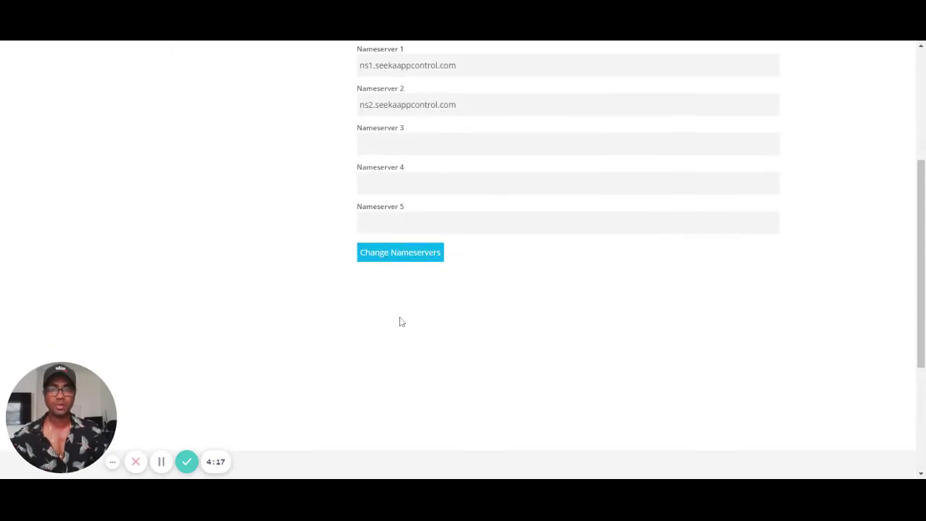
pyautogui.click(387, 257)
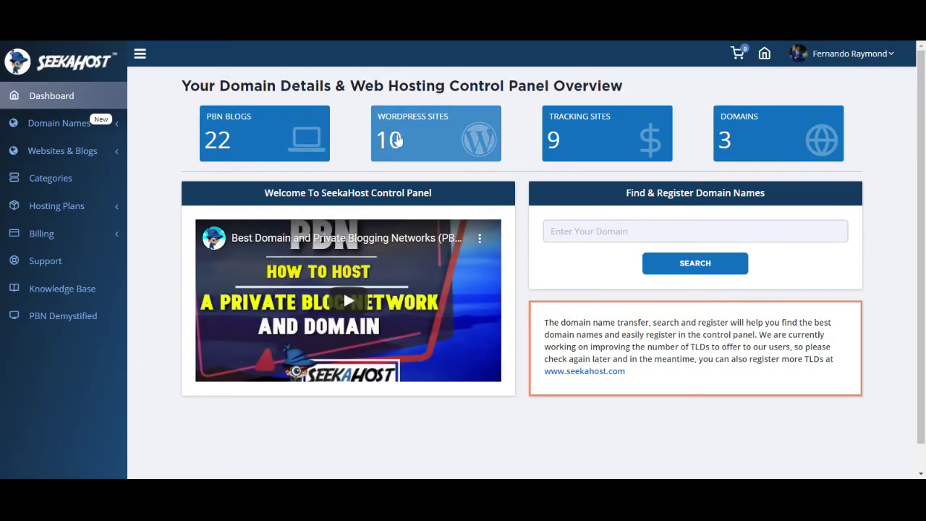
# Open the clickdo.tk site details from the WordPress Sites list
pyautogui.click(398, 139)
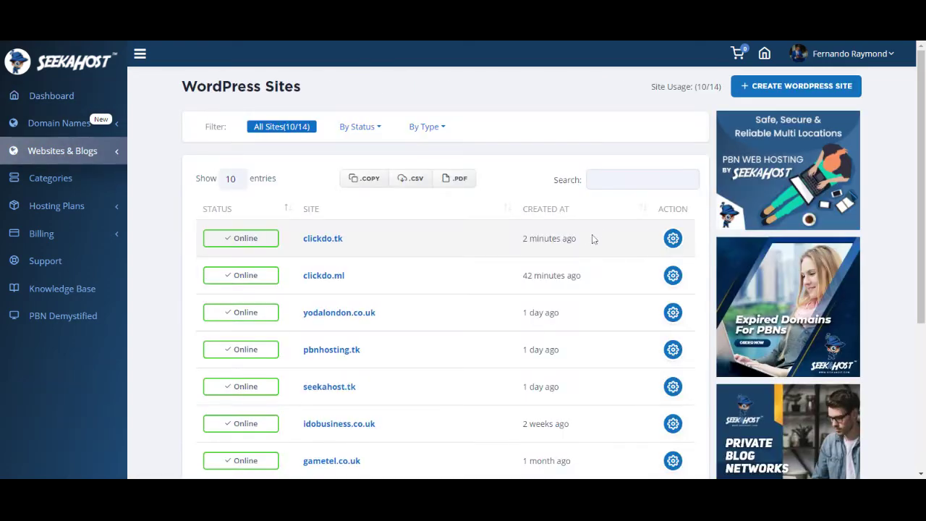
pyautogui.click(673, 238)
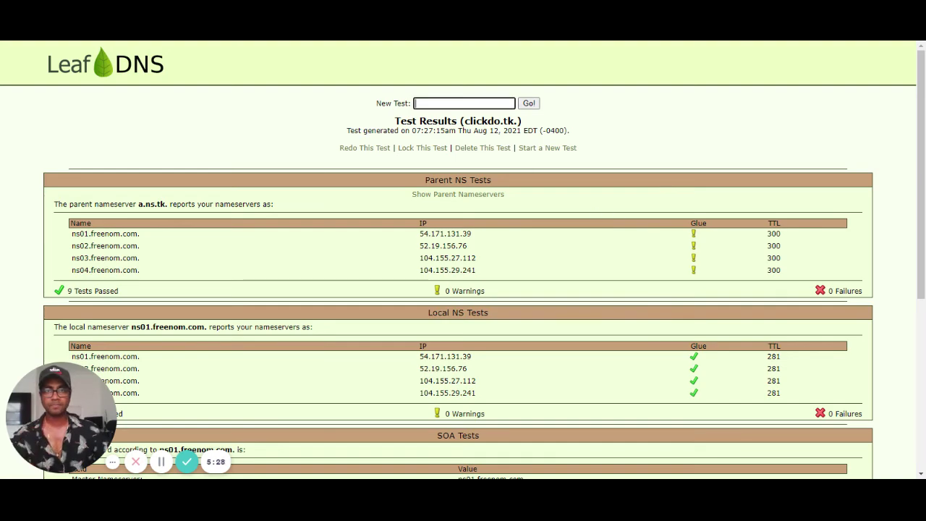
# Run a LeafDNS nameserver test for clickdo.ml
pyautogui.write('clickdo')
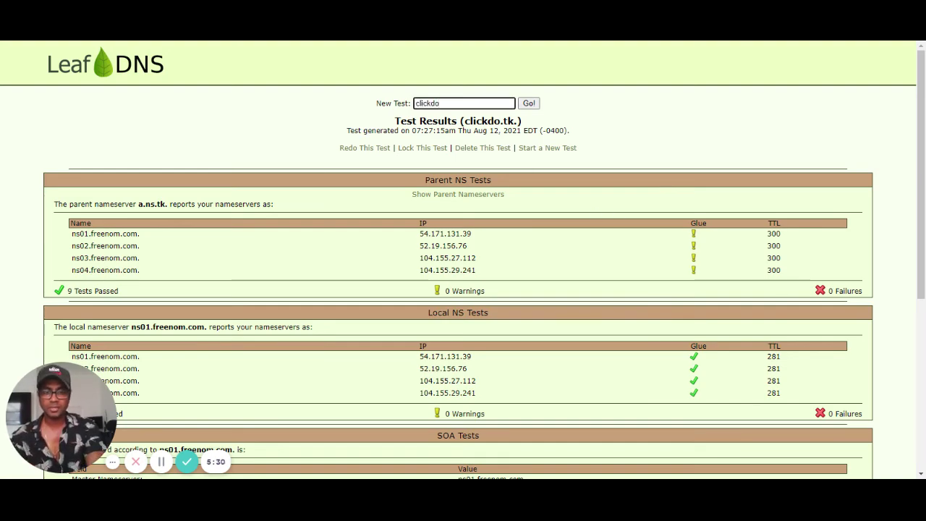
pyautogui.write('.ml')
pyautogui.press('Return')
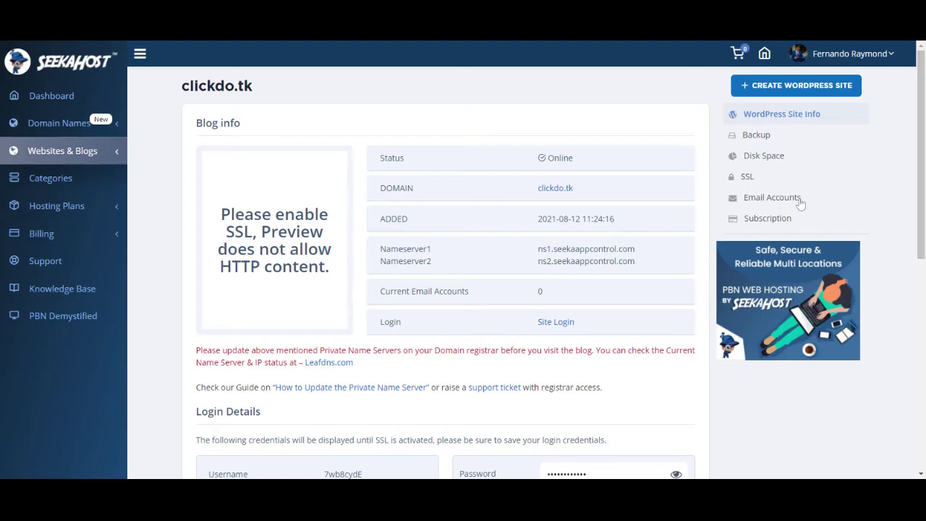
# Open the SSL Certificate settings for clickdo.tk
pyautogui.click(752, 183)
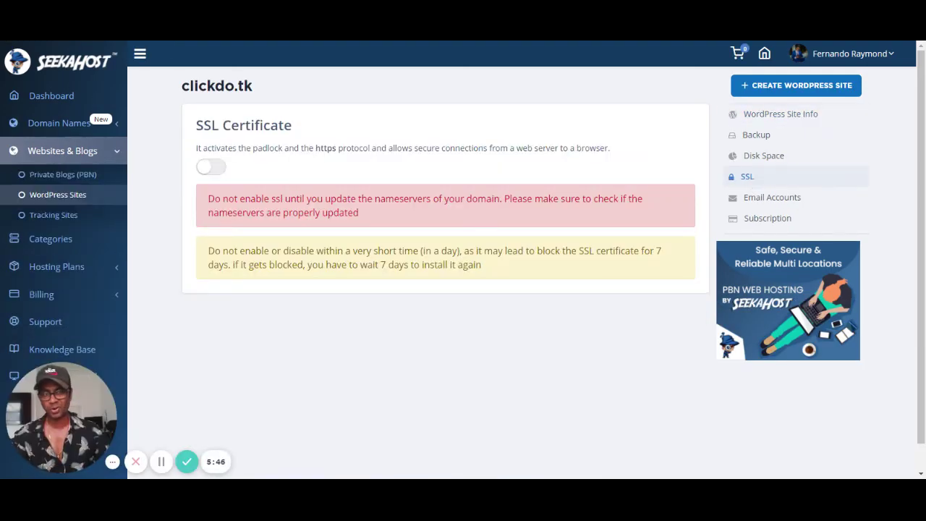
# Try enabling SSL for clickdo.tk, refused pending DNS propagation, then return to its site info
pyautogui.click(220, 169)
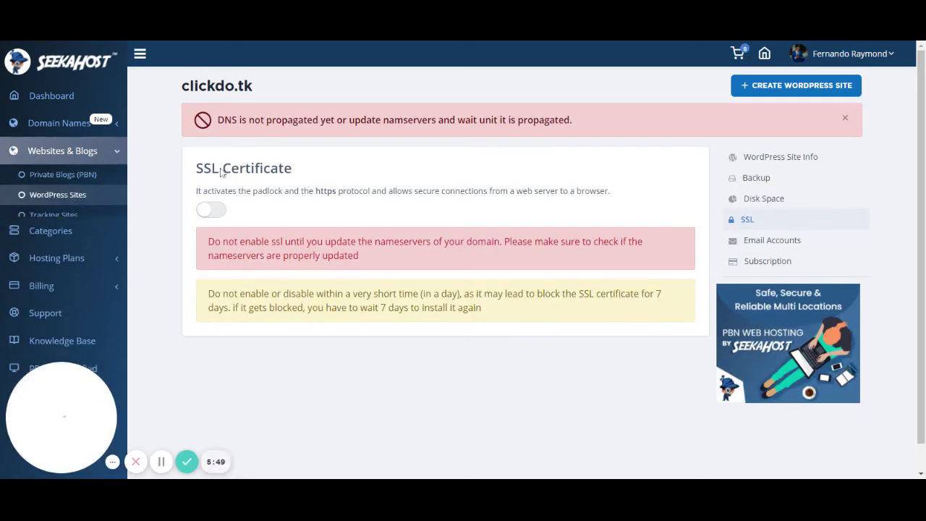
pyautogui.click(781, 157)
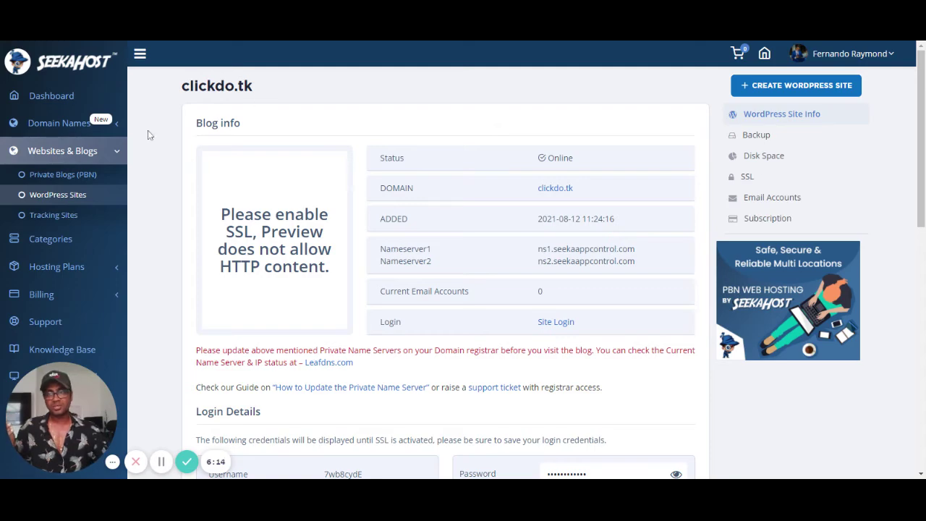
# On the Register Domain page, compare the discounted Offers with the full domain extension price list
pyautogui.click(110, 131)
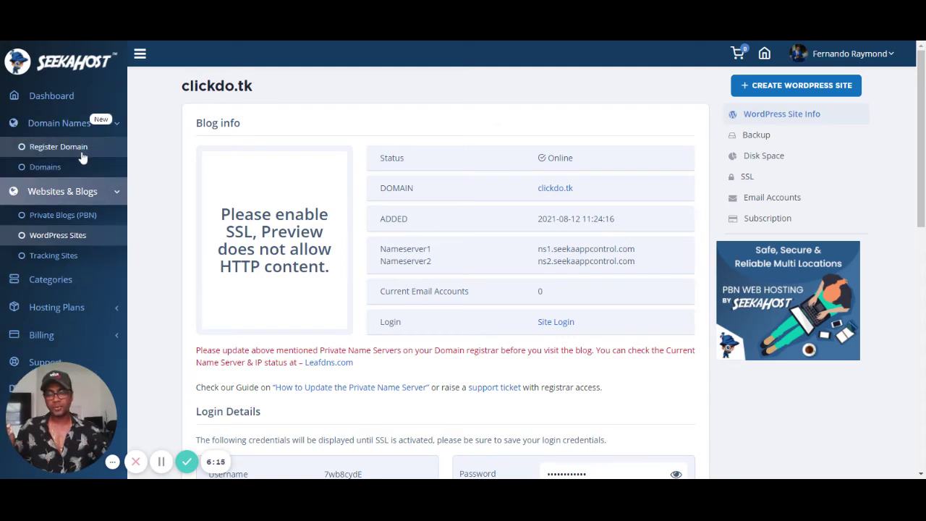
pyautogui.click(81, 155)
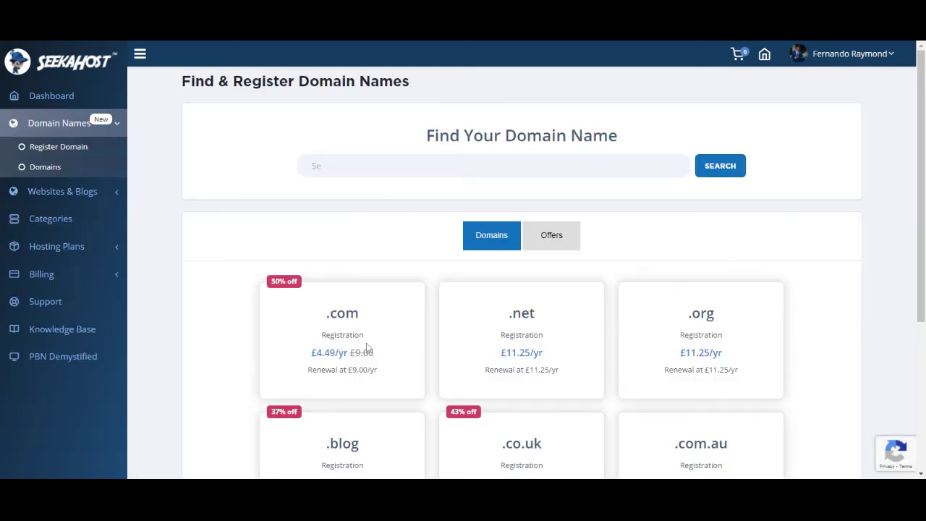
pyautogui.click(539, 246)
pyautogui.scroll(-2, 487, 302)
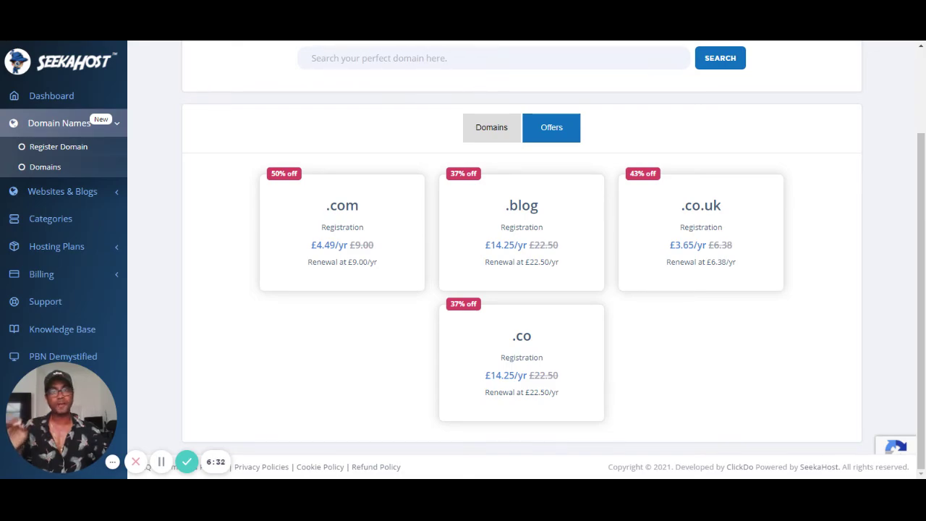
pyautogui.click(498, 132)
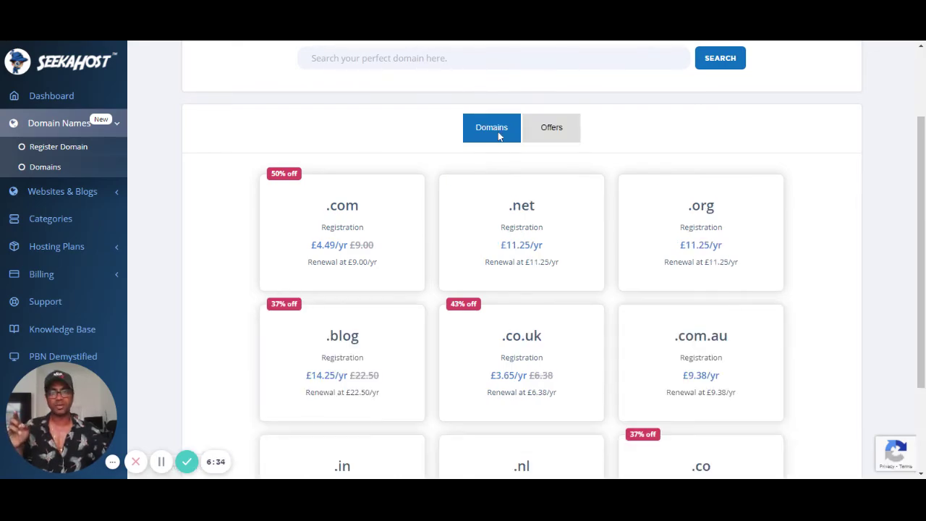
pyautogui.scroll(-2, 527, 211)
pyautogui.scroll(3, 555, 269)
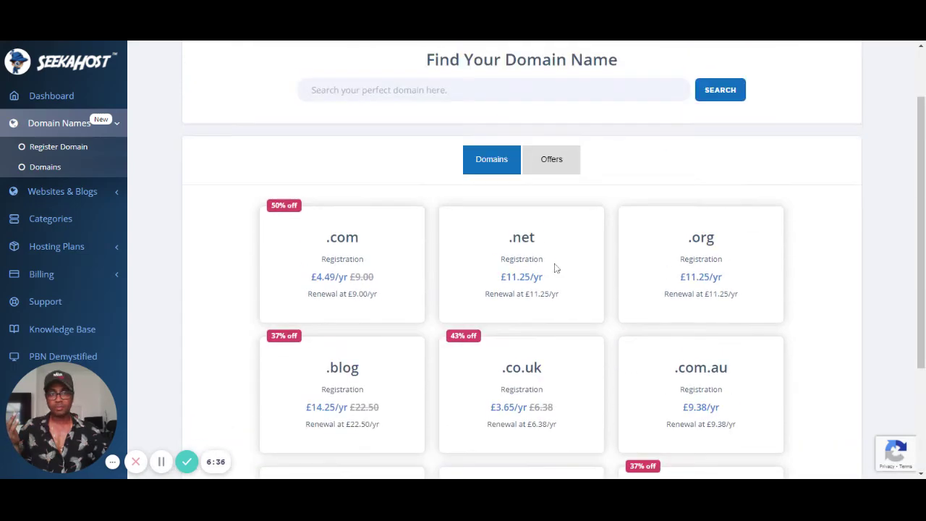
pyautogui.scroll(1, 554, 268)
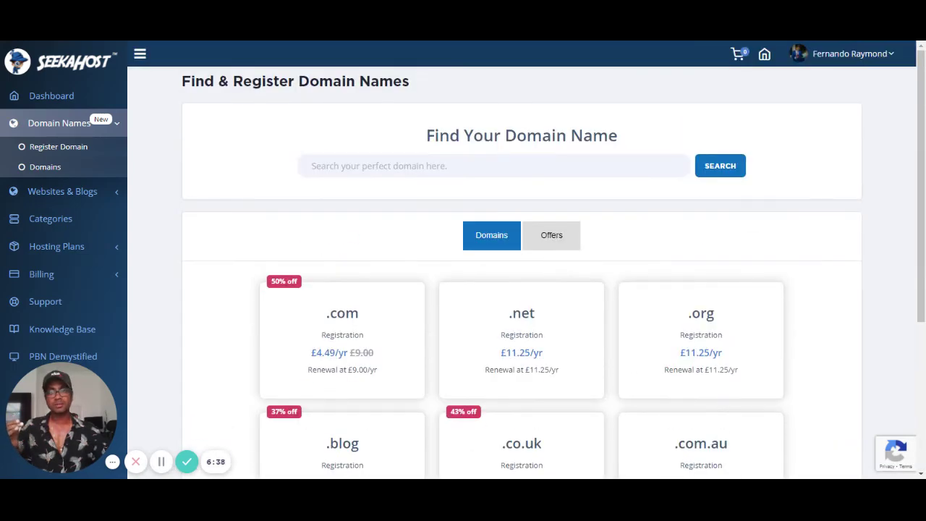
pyautogui.click(120, 192)
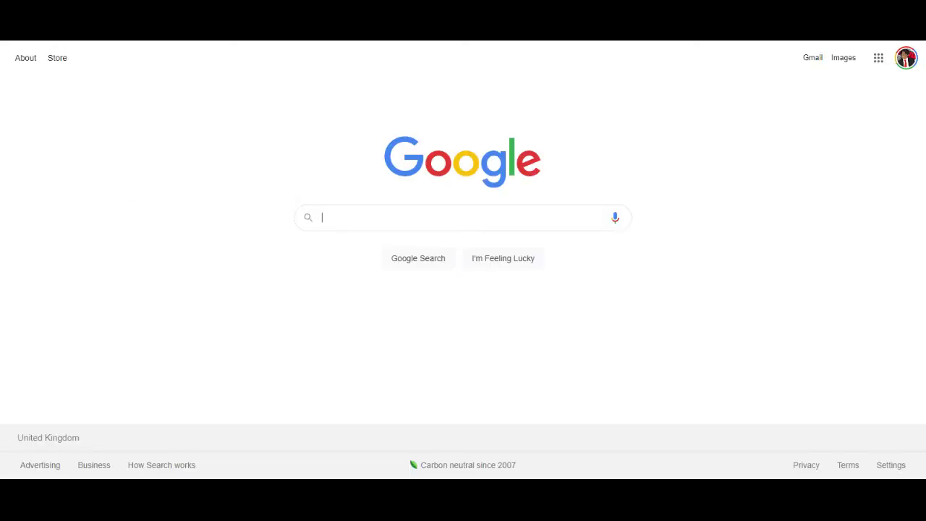
# Search Google for '.tk domain' and scroll through results listing Dot TK and Freenom
pyautogui.write('.tk domain')
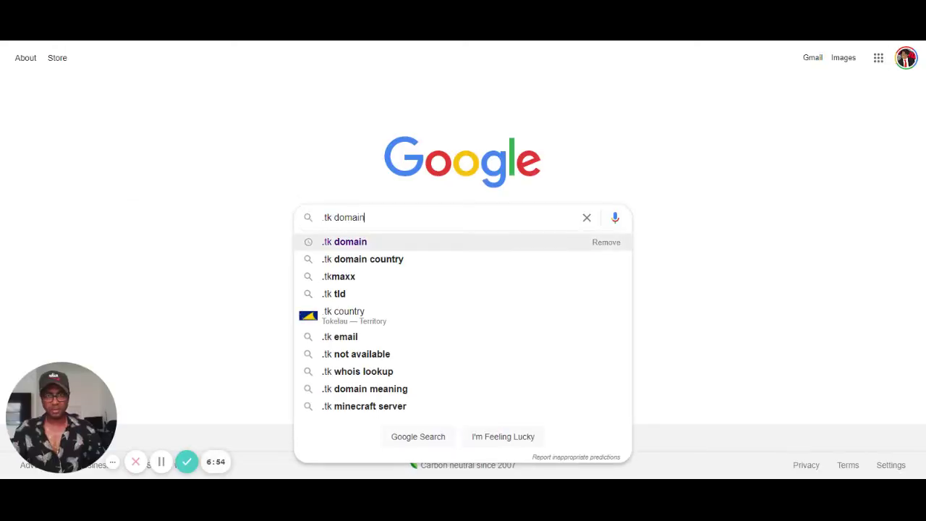
pyautogui.press('Return')
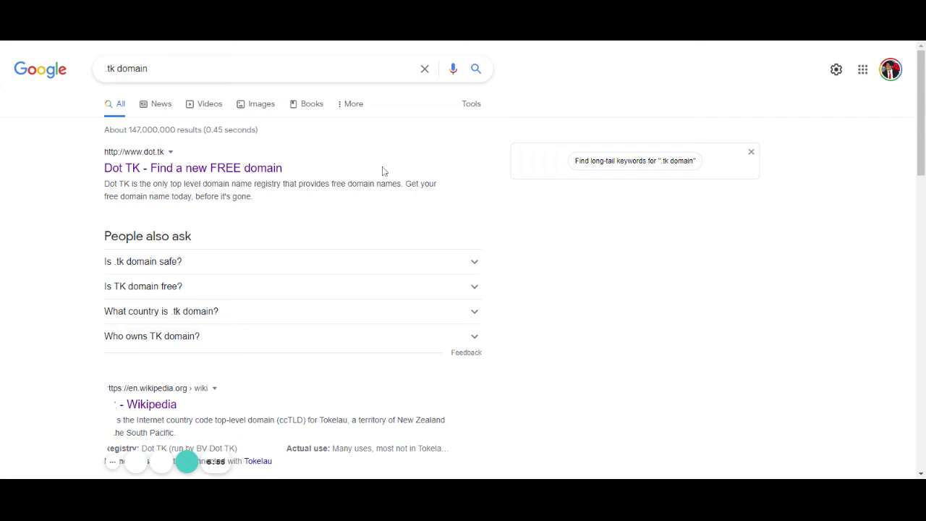
pyautogui.scroll(-4, 290, 259)
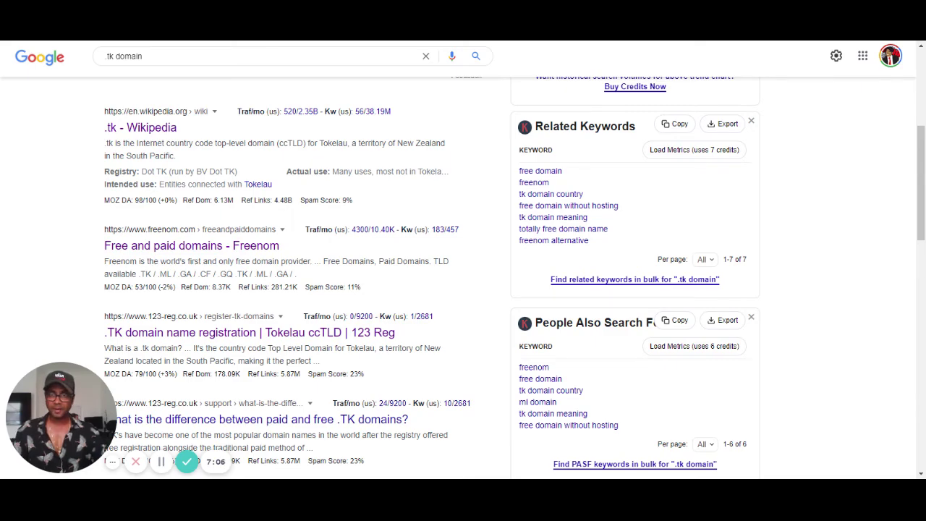
pyautogui.scroll(5, 390, 44)
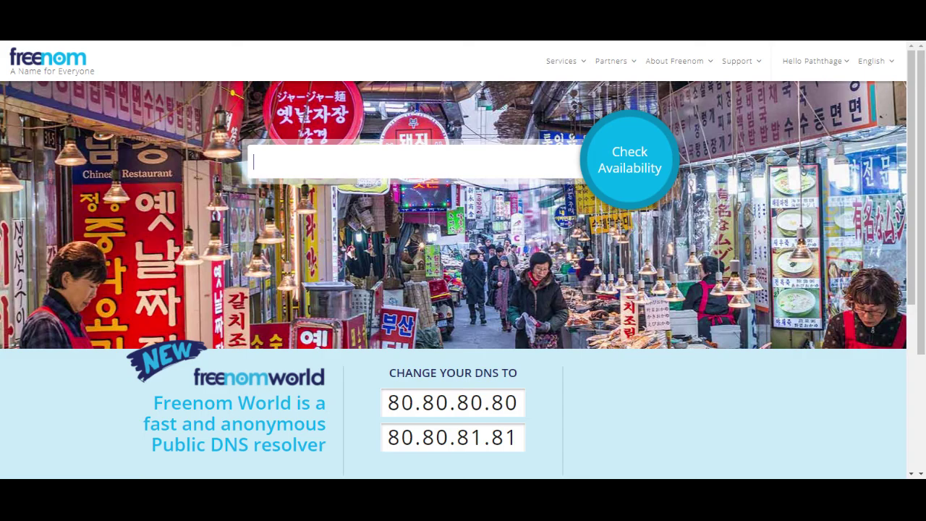
# Paste clickdo.tk into Freenom's domain search and replace 'clickdo' with 'sayyourname'
pyautogui.write('clickdo.tk')
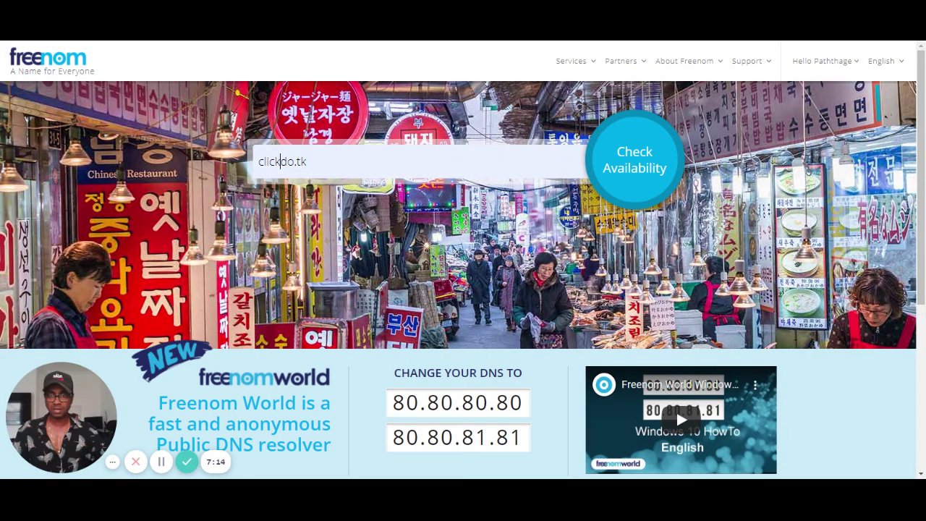
pyautogui.moveTo(295, 162); pyautogui.dragTo(239, 162)
pyautogui.write('sayyour')
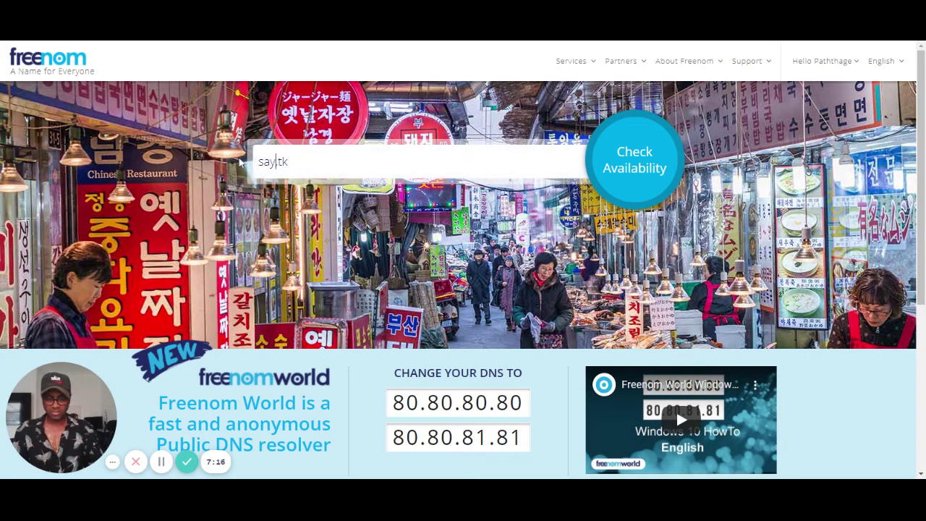
pyautogui.write('name')
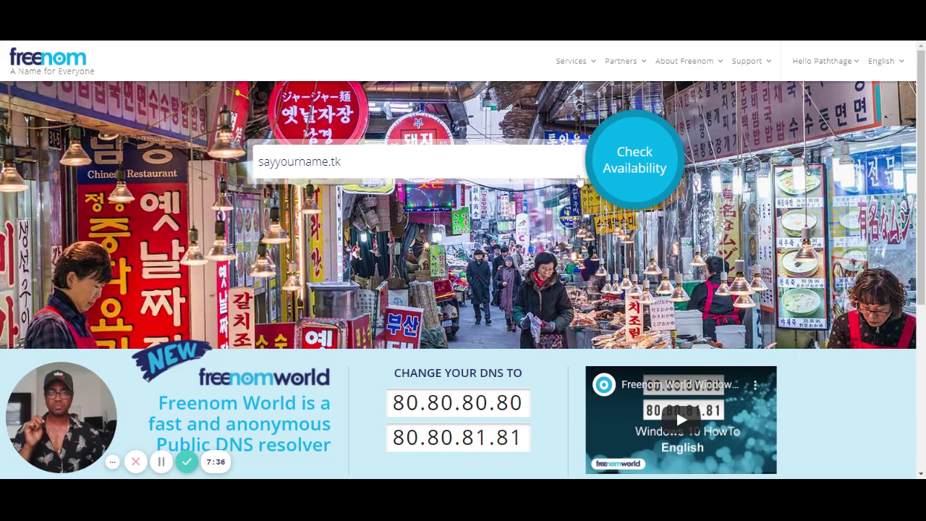
# Check sayyourname.tk availability, review the four domains in My Domains, then switch to the PBN Hosting site
pyautogui.click(618, 171)
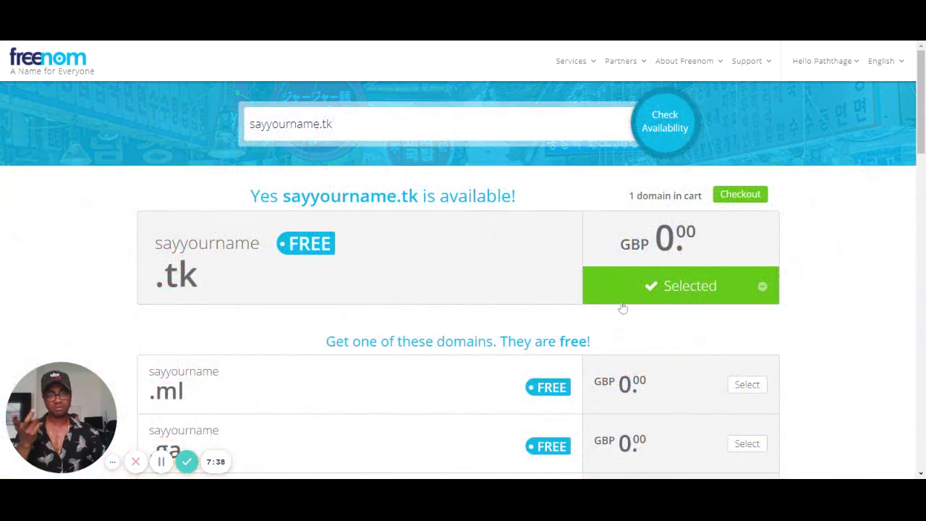
pyautogui.click(745, 197)
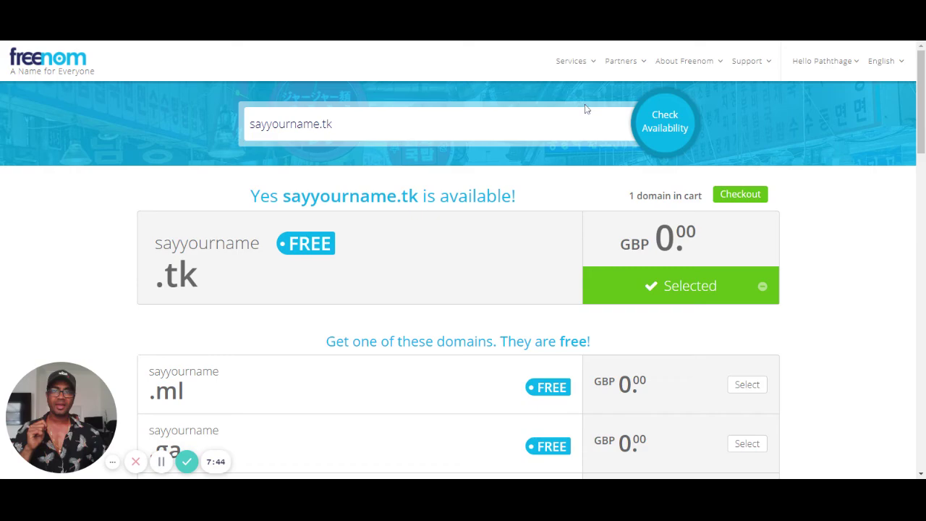
pyautogui.moveTo(591, 68)
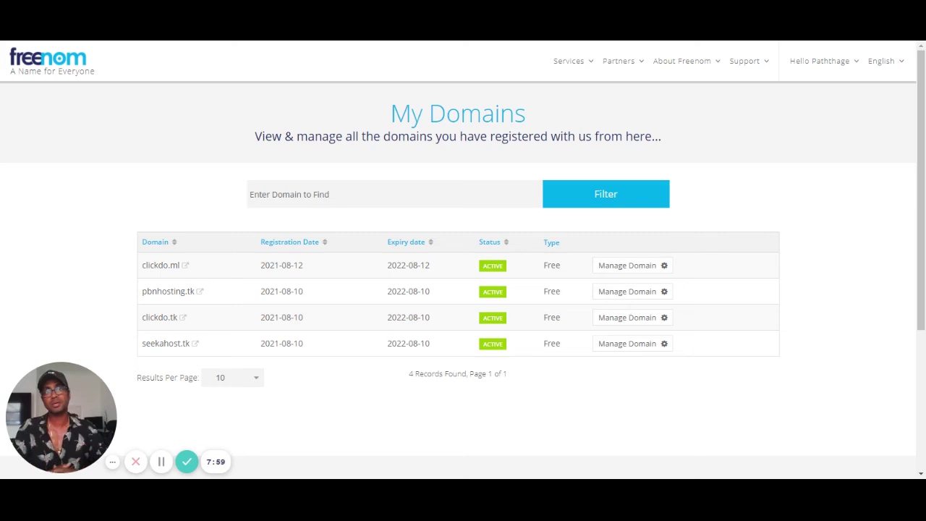
pyautogui.hotkey('ctrl', 'Tab')
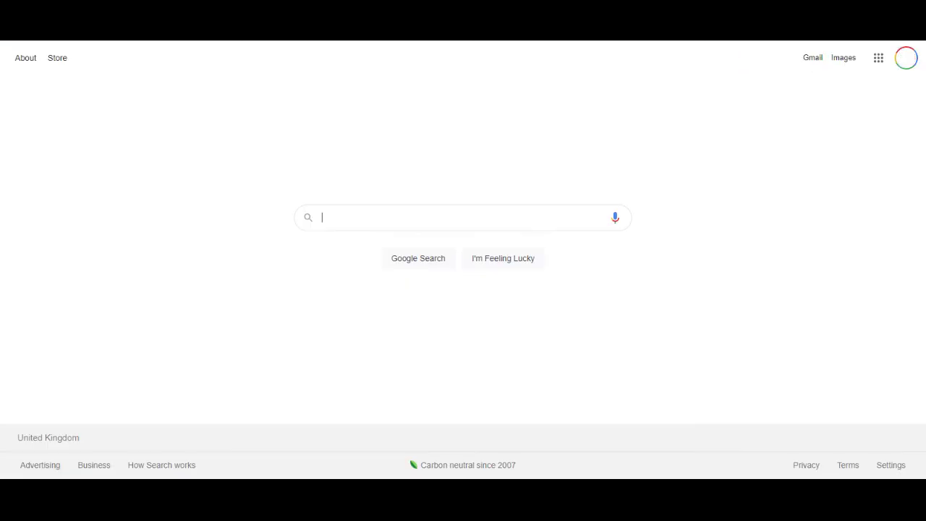
pyautogui.write('https://www.pbnhosting.tk/')
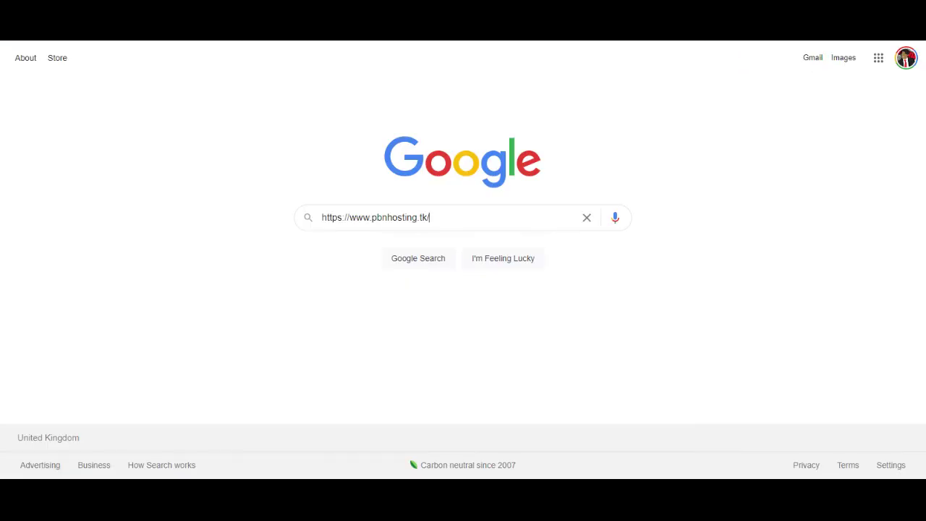
pyautogui.press('Return')
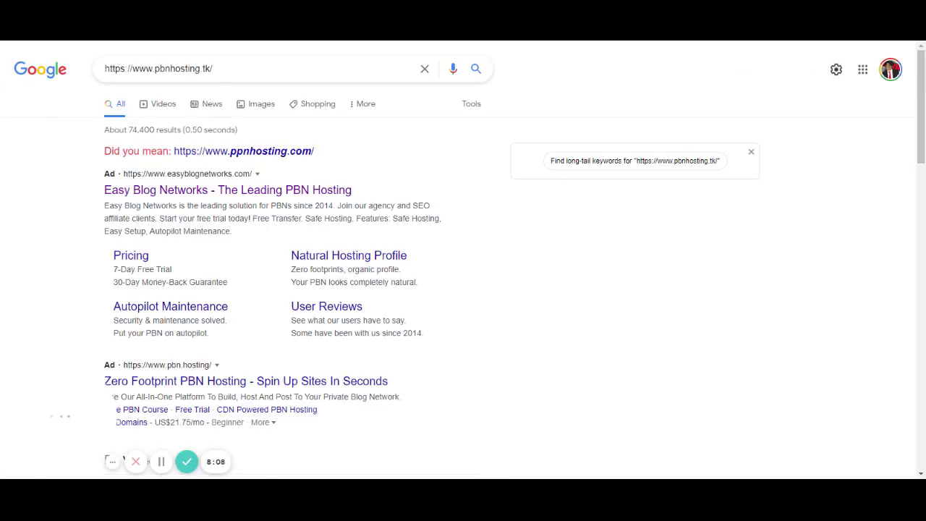
pyautogui.scroll(-7, 414, 237)
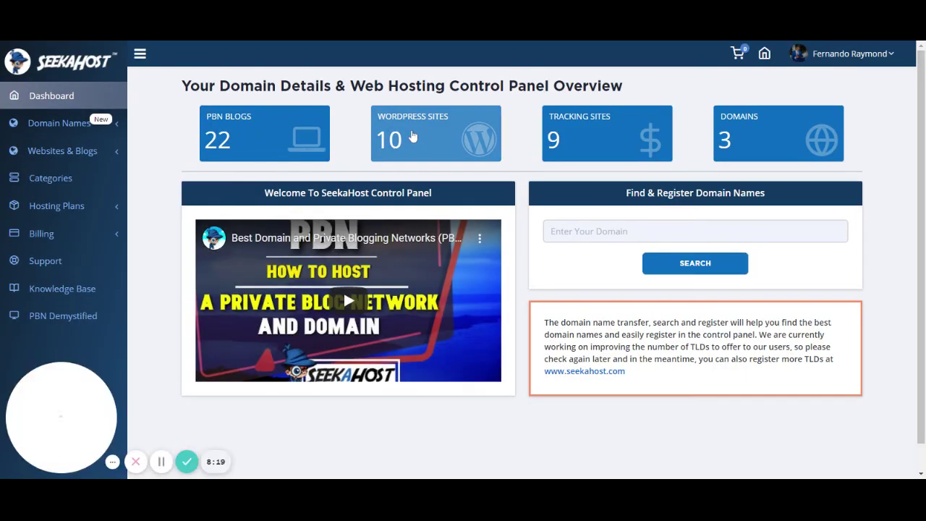
# Go to WordPress Sites and open the clickdo.tk row's management page
pyautogui.click(413, 137)
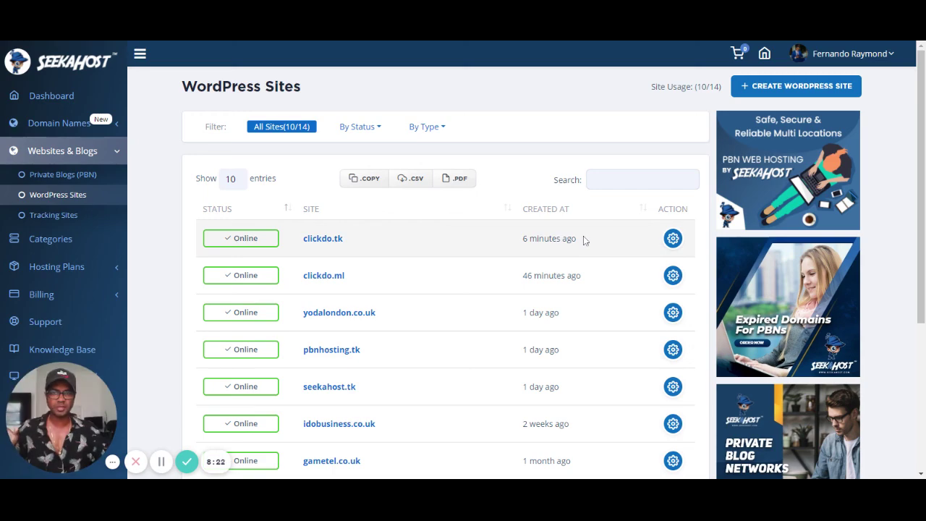
pyautogui.click(673, 244)
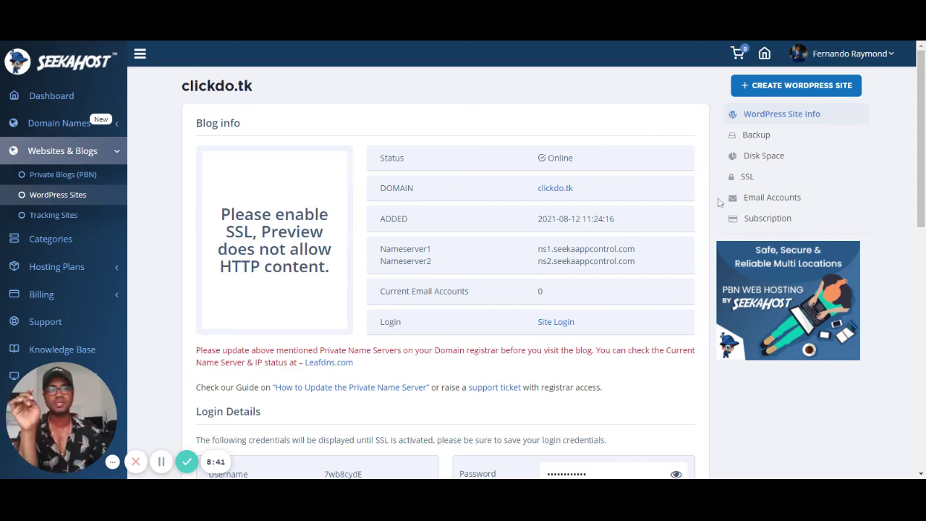
# Check clickdo.tk's SSL status, then go to Email Accounts and scroll to the Create Emails form
pyautogui.click(746, 178)
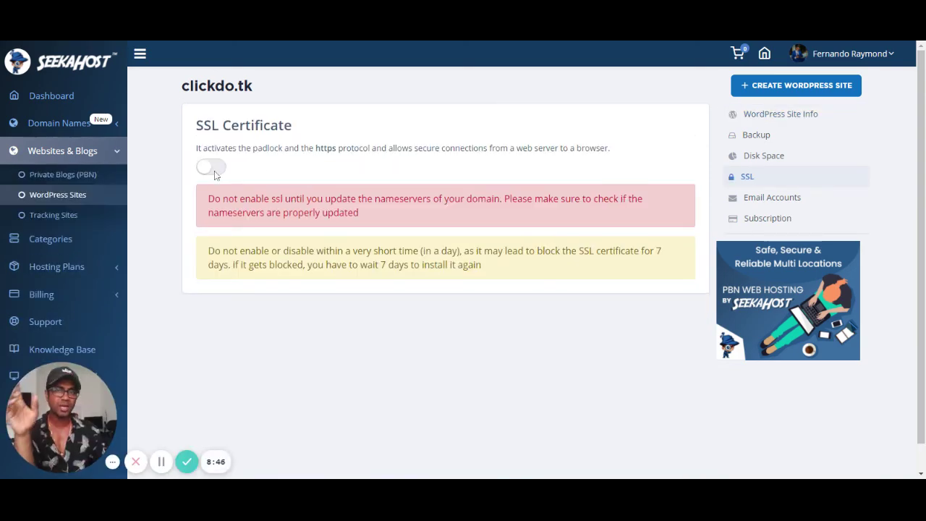
pyautogui.click(772, 198)
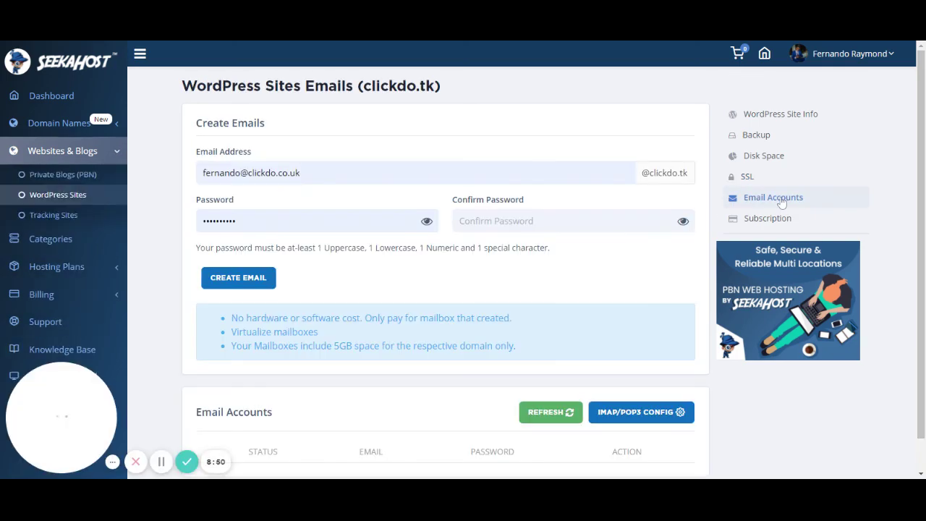
pyautogui.scroll(-1, 578, 259)
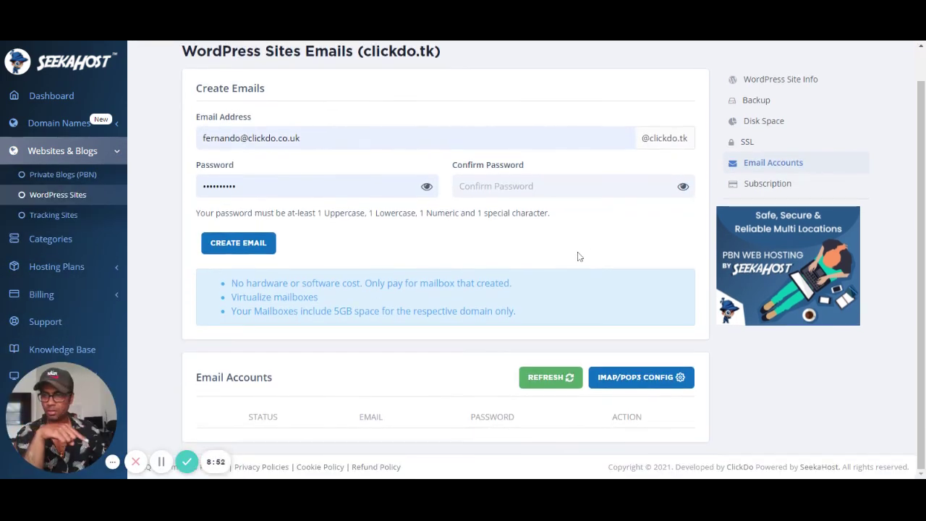